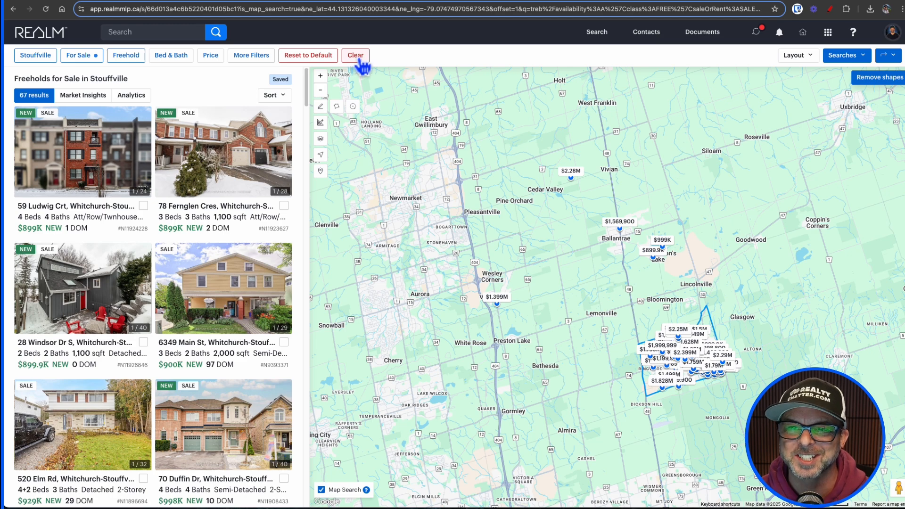
Step: Clear the saved Stouffville search's filters to start from a broader set of freehold listings for sale
click(357, 57)
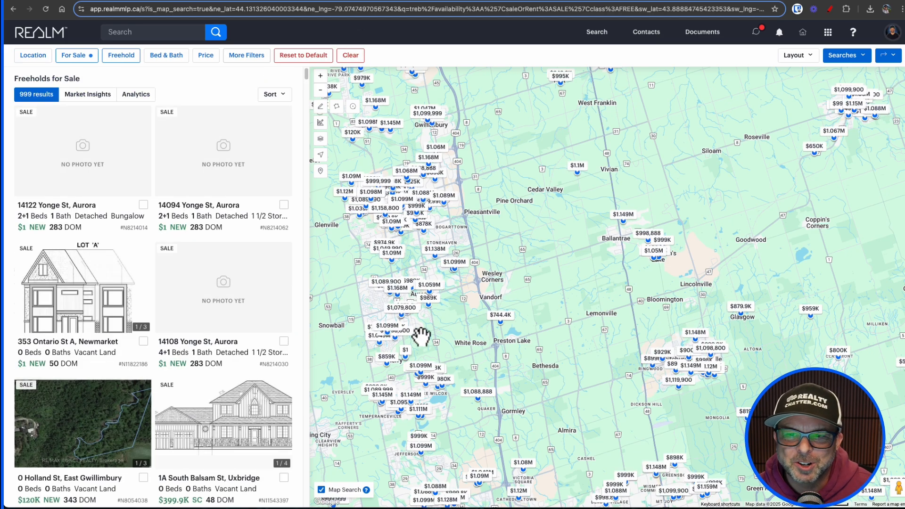
drag(533, 323, 627, 311)
click(793, 55)
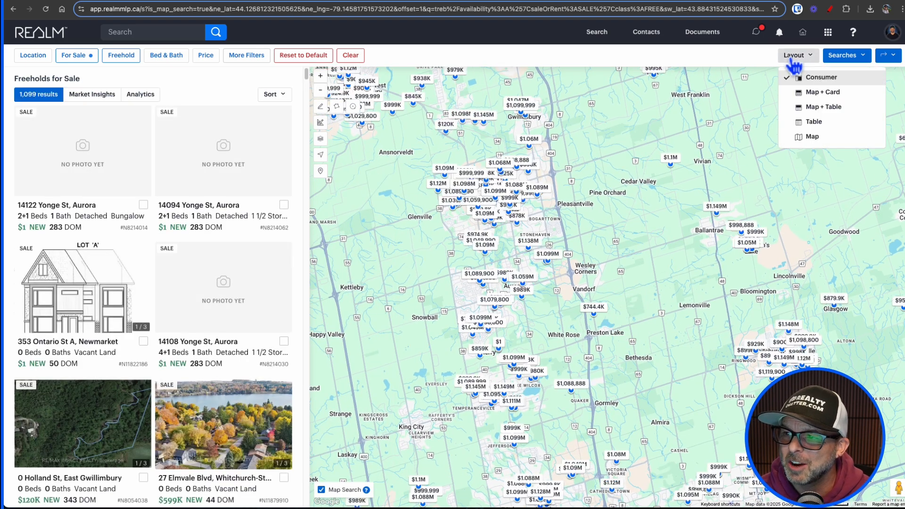
click(715, 56)
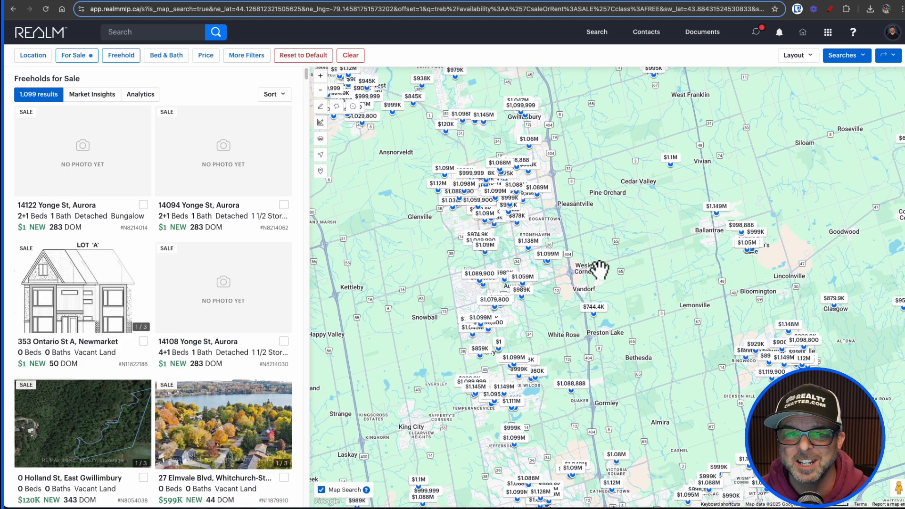
drag(567, 339, 565, 255)
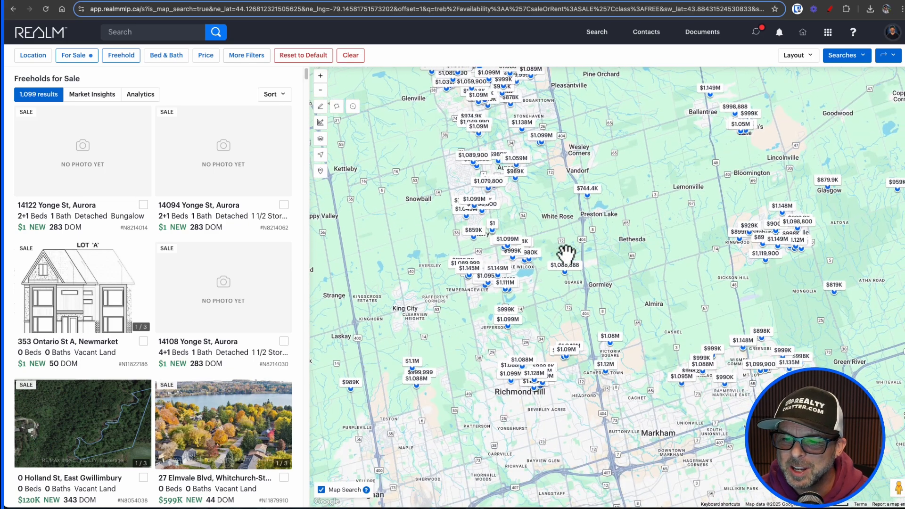
drag(610, 343, 610, 342)
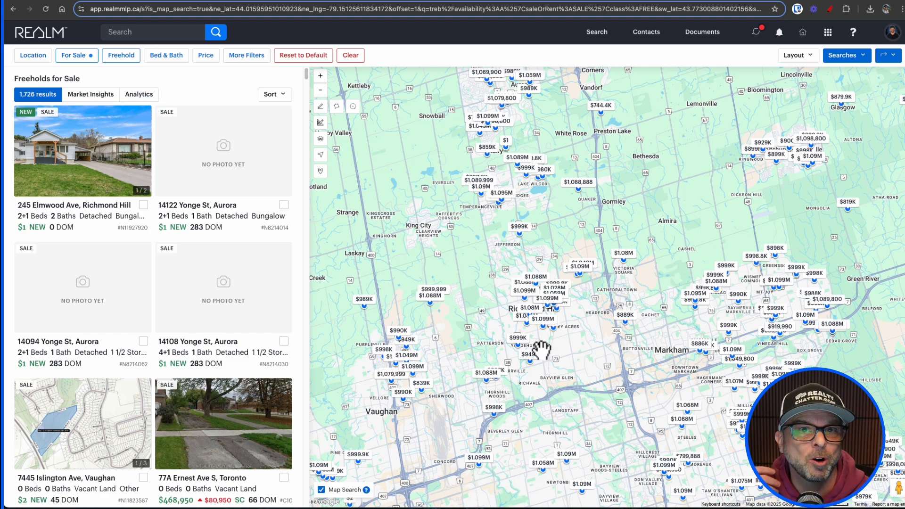
Step: Filter the listings by location to the municipality of Richmond Hill in York
click(33, 55)
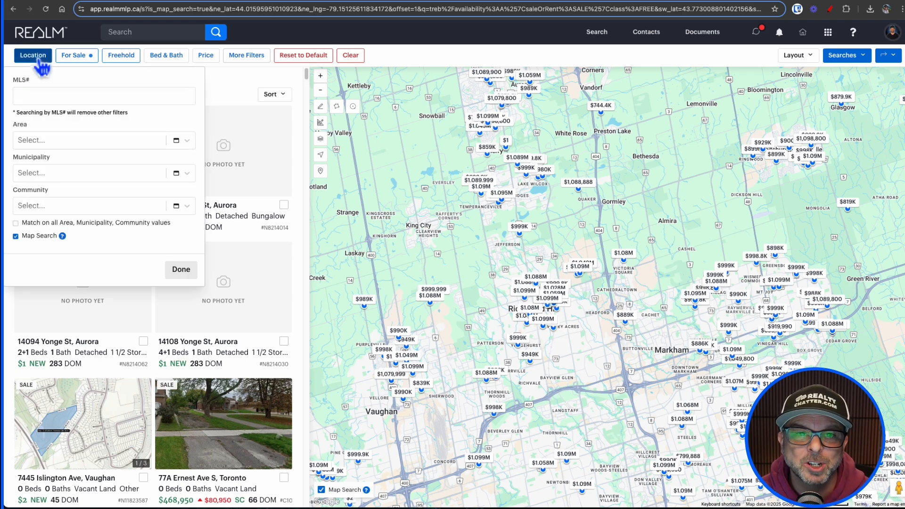
click(56, 183)
text(ric)
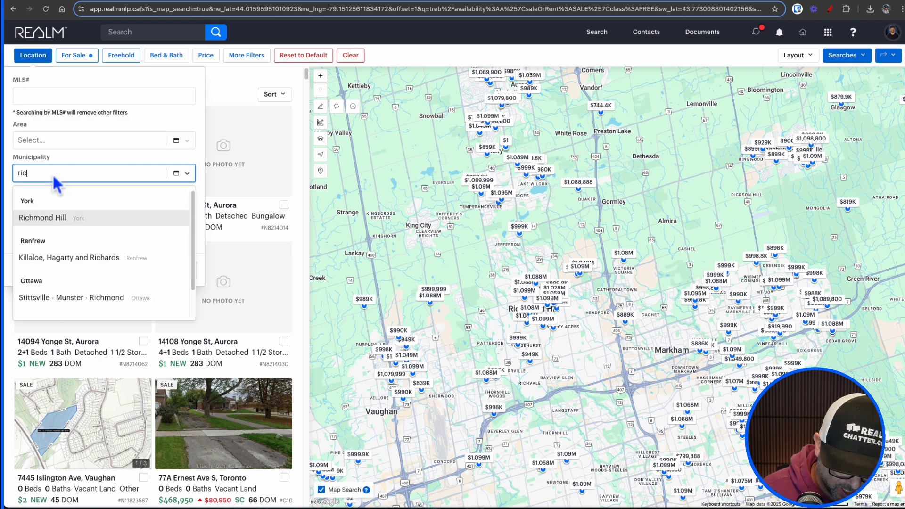
text(hmond)
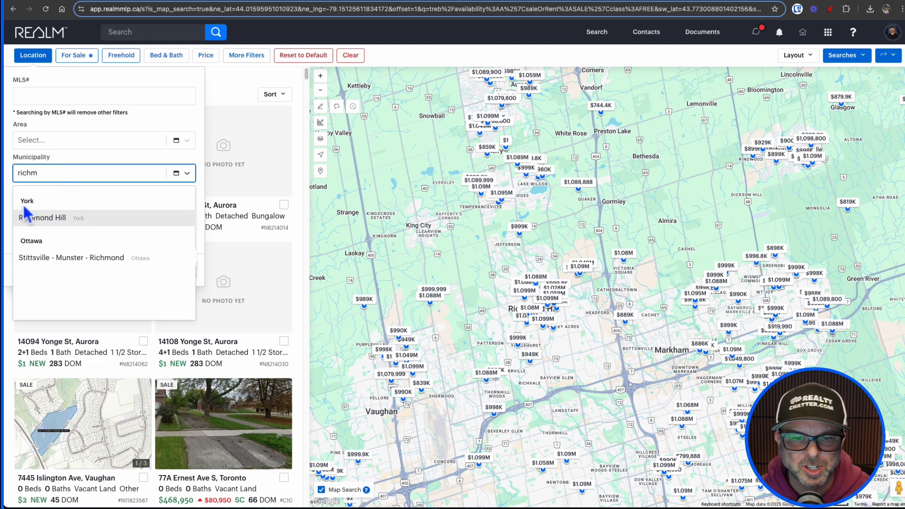
click(39, 218)
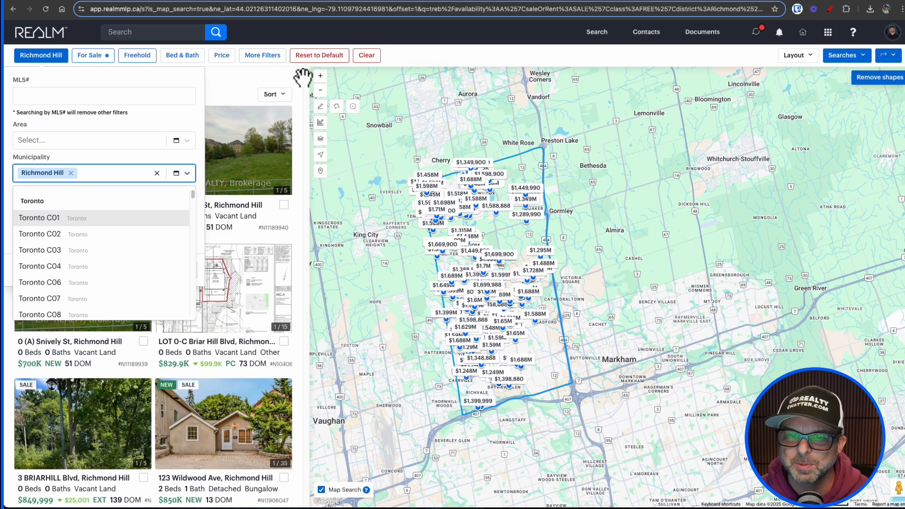
click(300, 141)
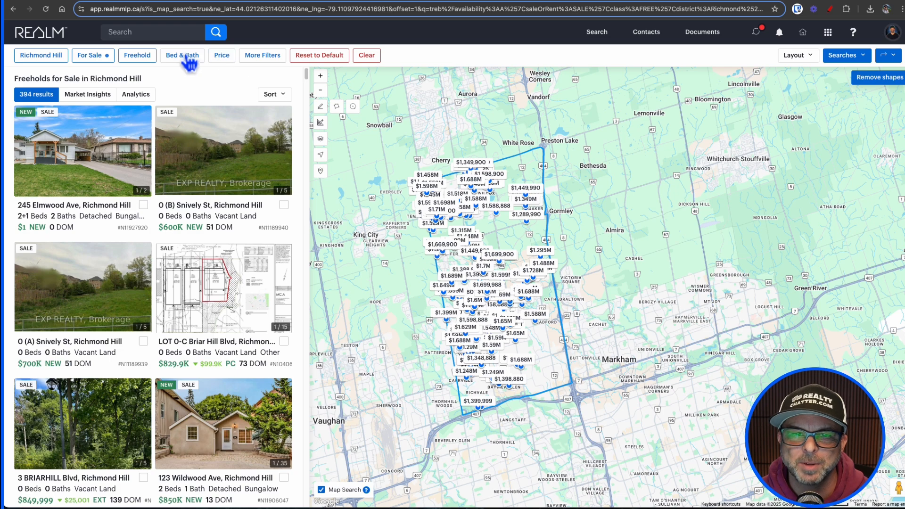
Step: Limit the sale listings to unavailable ones only, with the status restricted to Sld
click(92, 58)
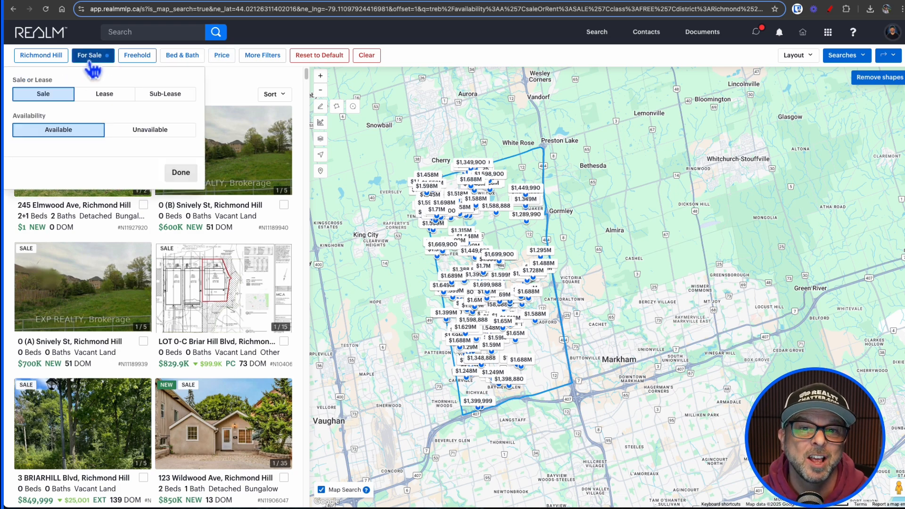
click(163, 134)
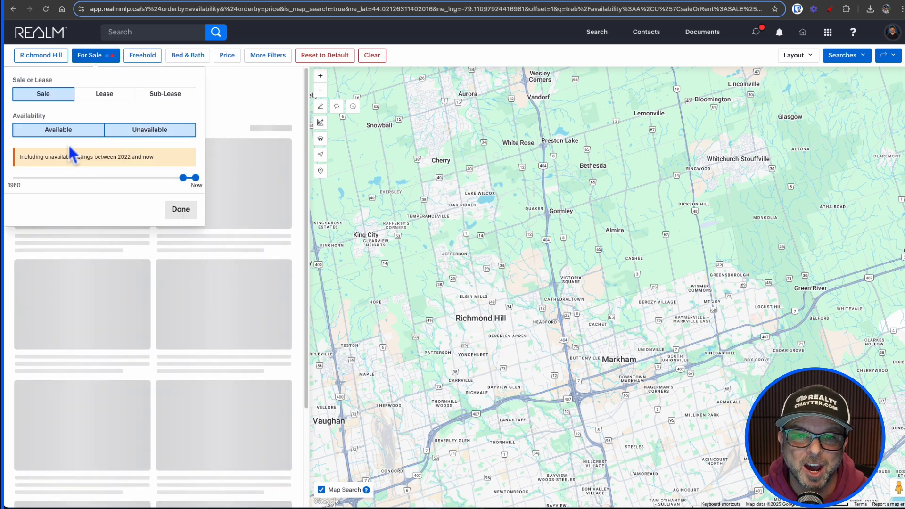
click(71, 137)
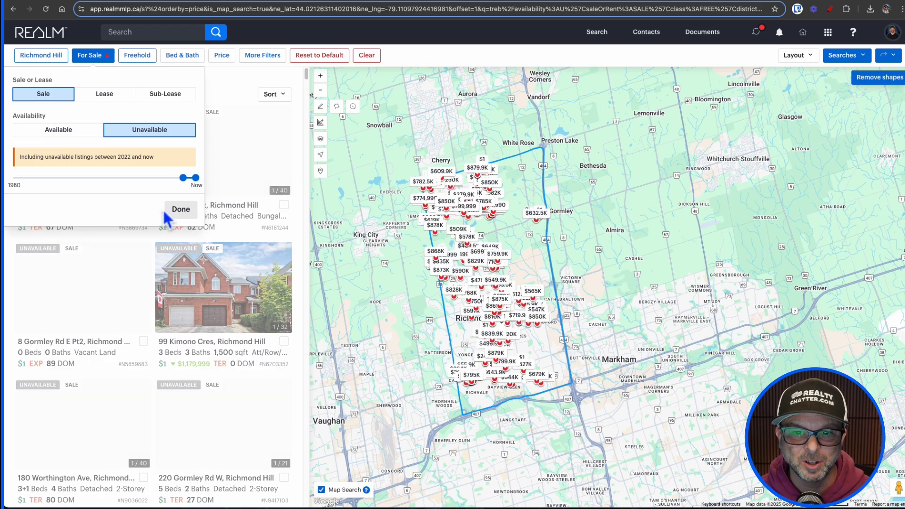
click(174, 211)
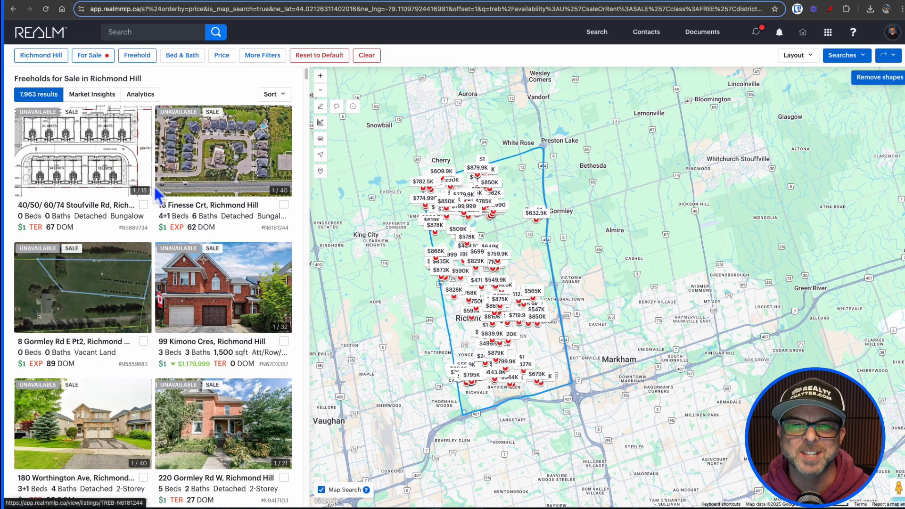
click(271, 67)
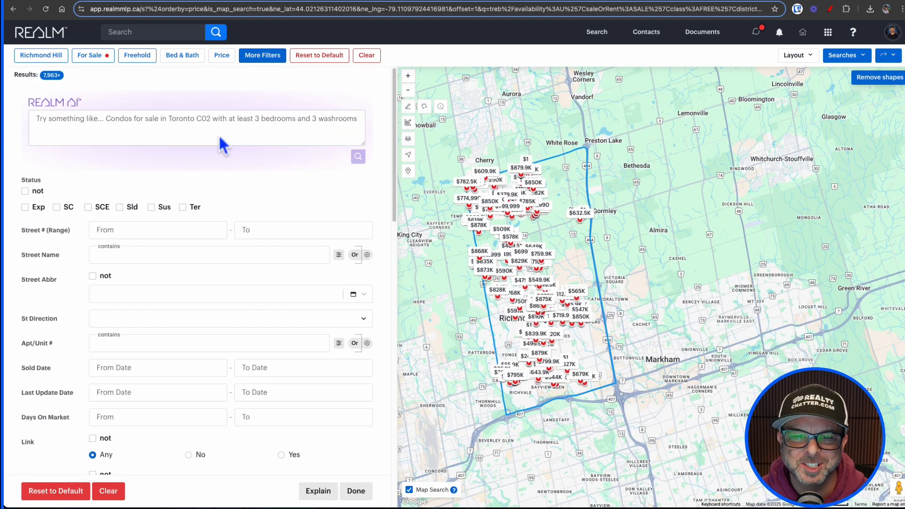
click(120, 208)
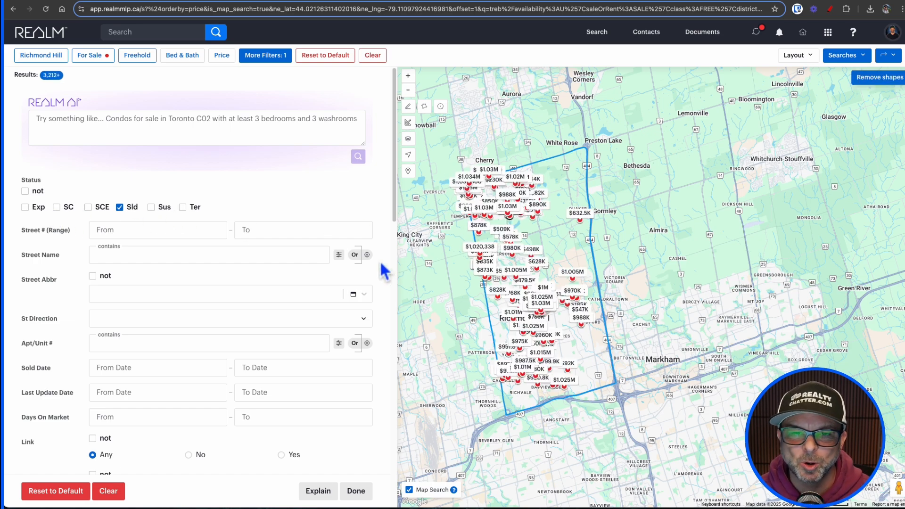
Step: Try 01/15/2025 as the From value of the Last Update Date filter and clear it
scroll(385, 271, down, 1)
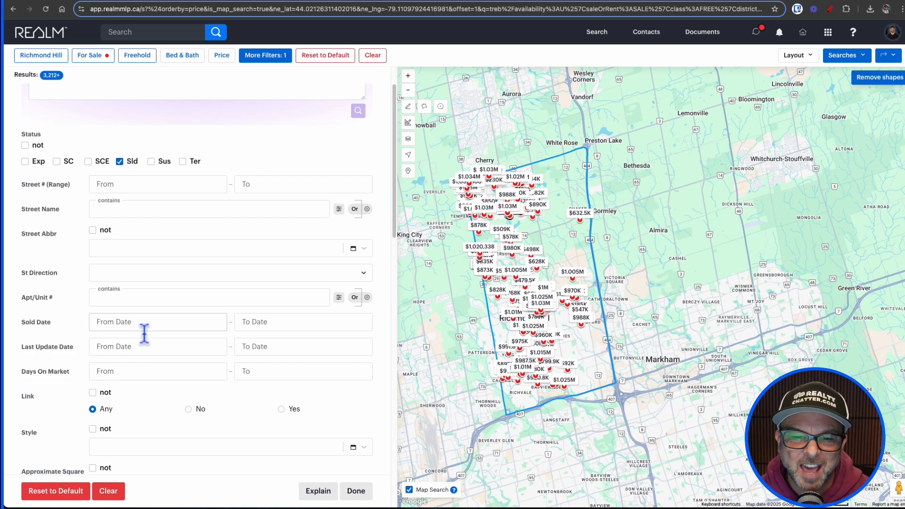
click(132, 344)
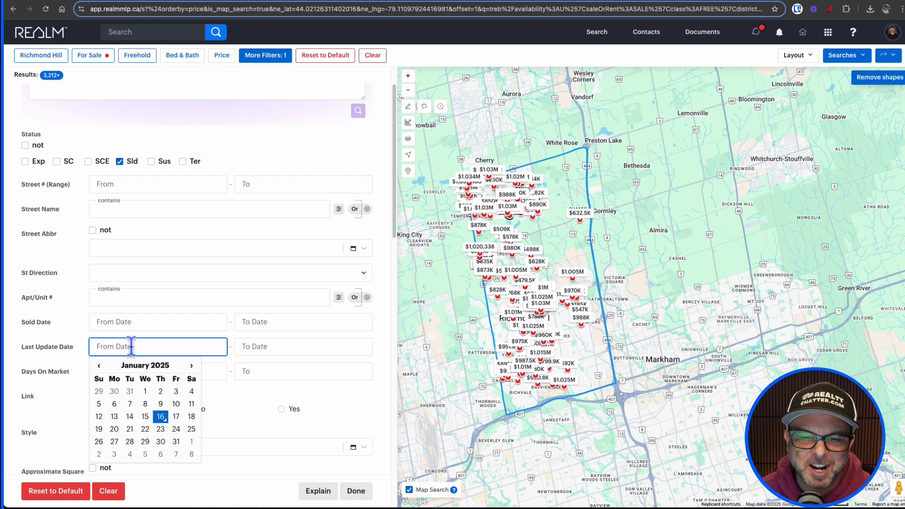
click(145, 416)
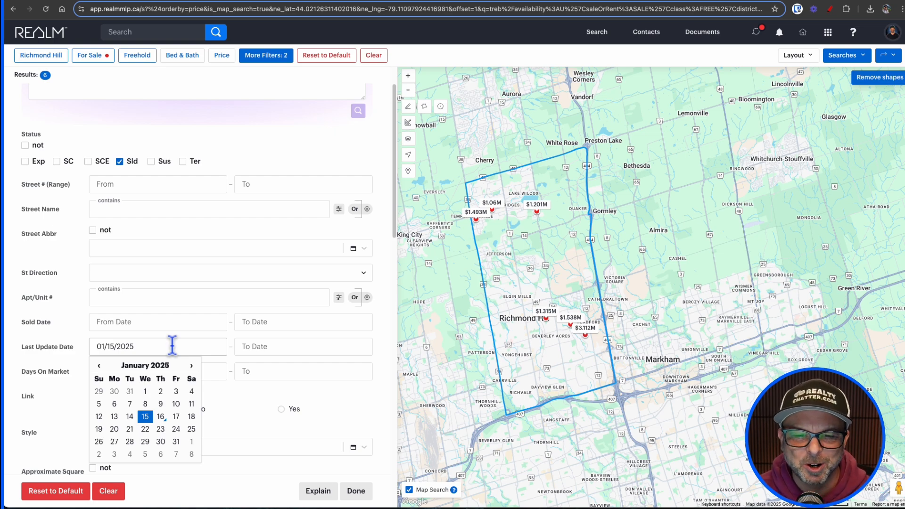
triple_click(138, 345)
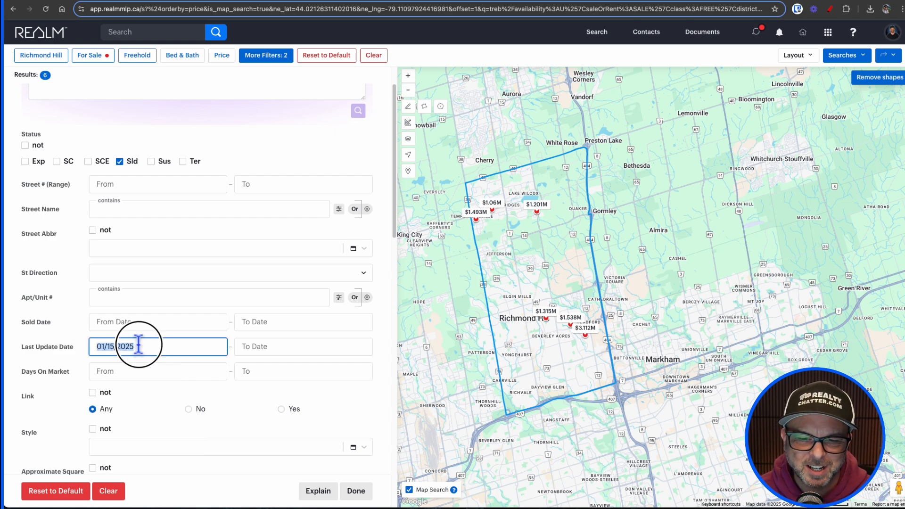
key(BackSpace)
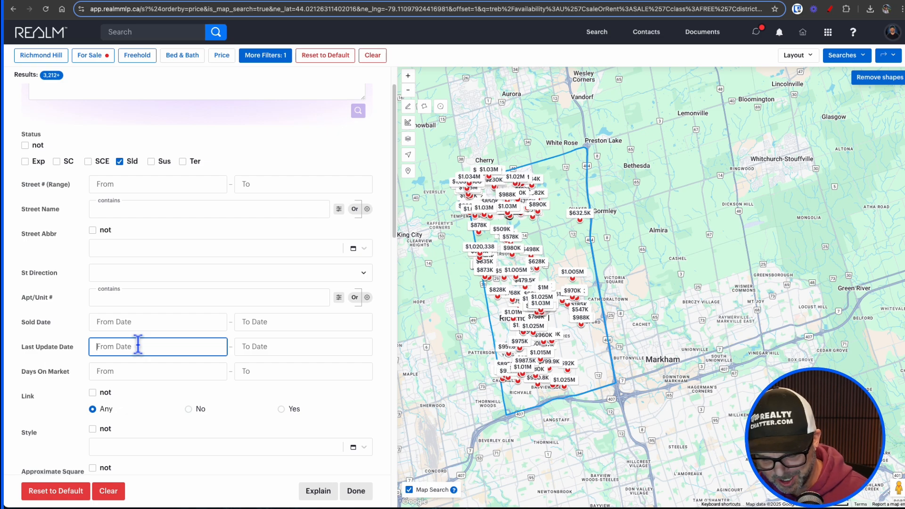
Step: Try the relative values t-7 and t-44 as the start of the Last Update Date range
text(t-)
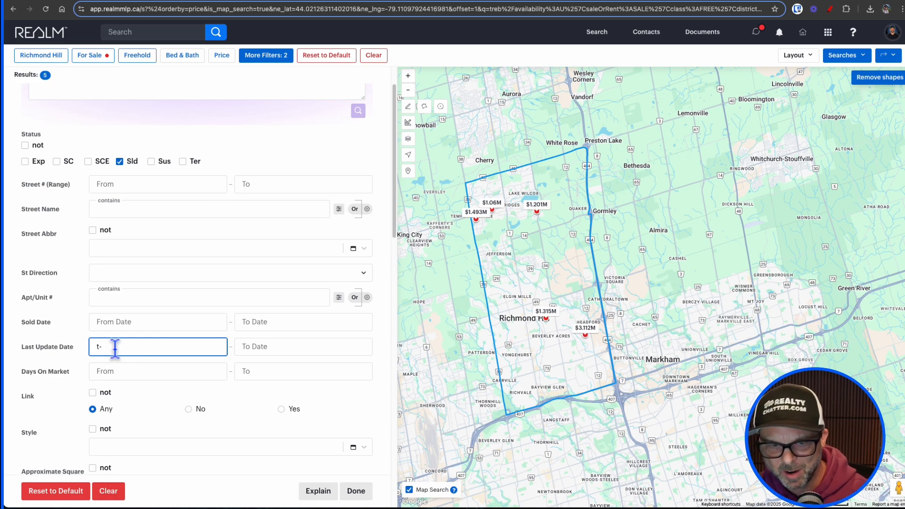
text(7)
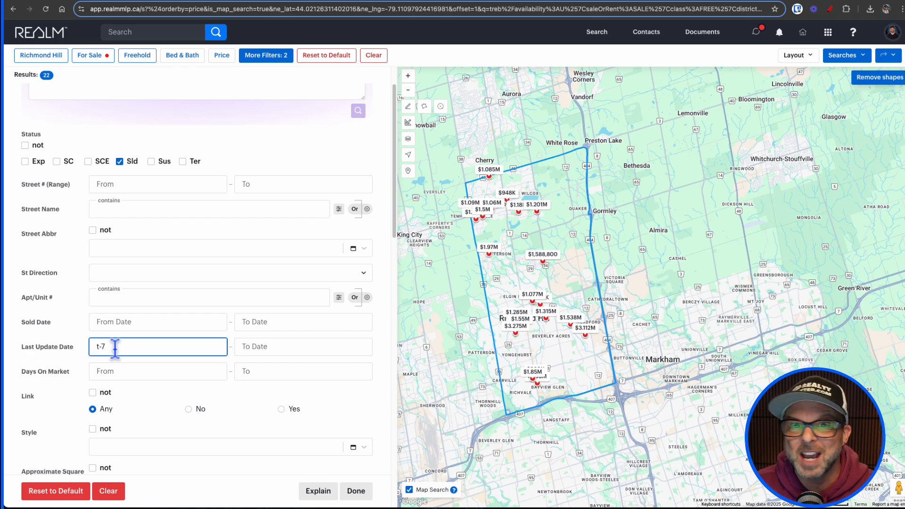
text(44)
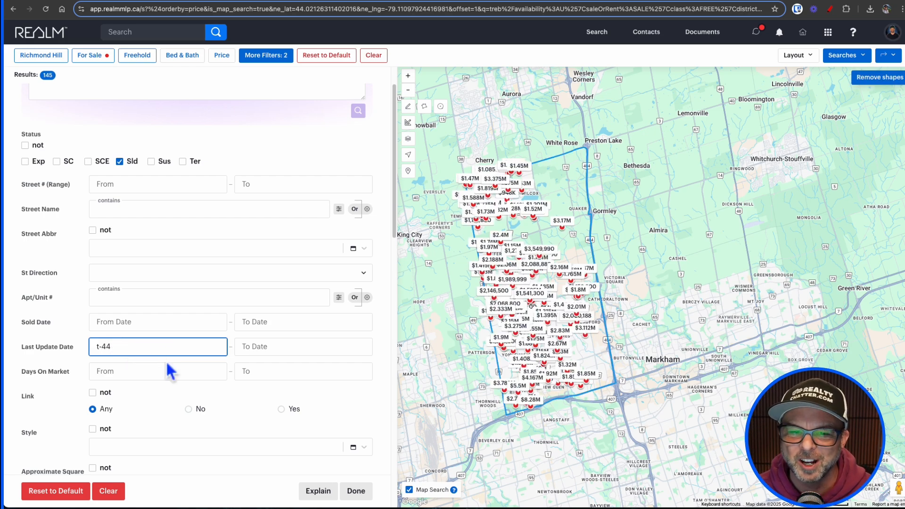
Step: Set the start of the Last Update Date range to t-1 and apply the additional filters
drag(102, 346, 121, 346)
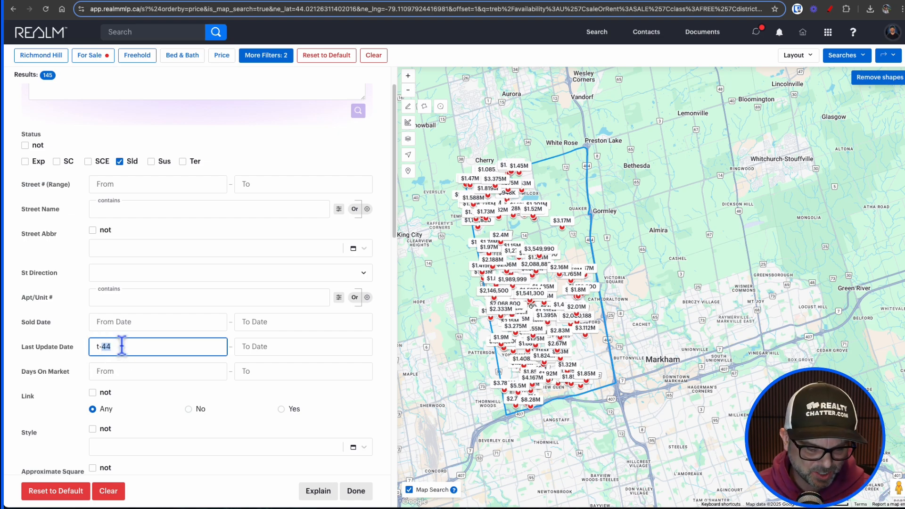
click(387, 371)
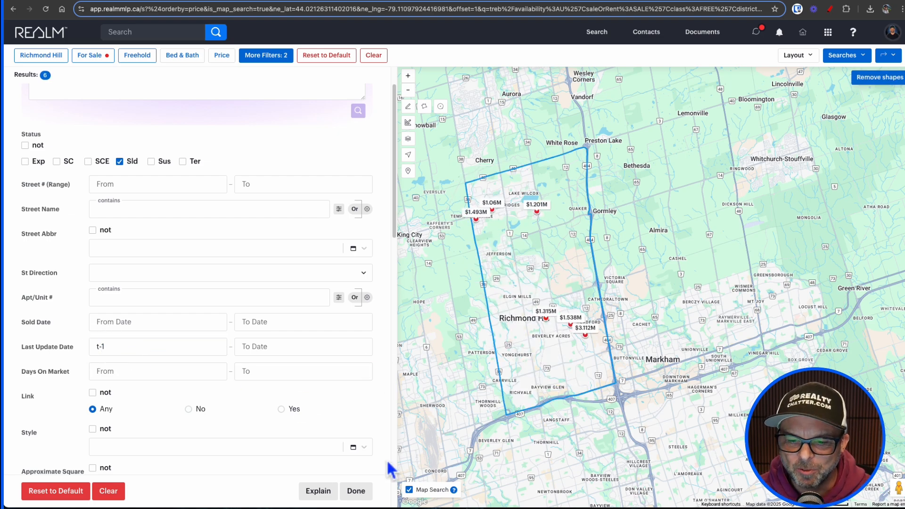
click(360, 493)
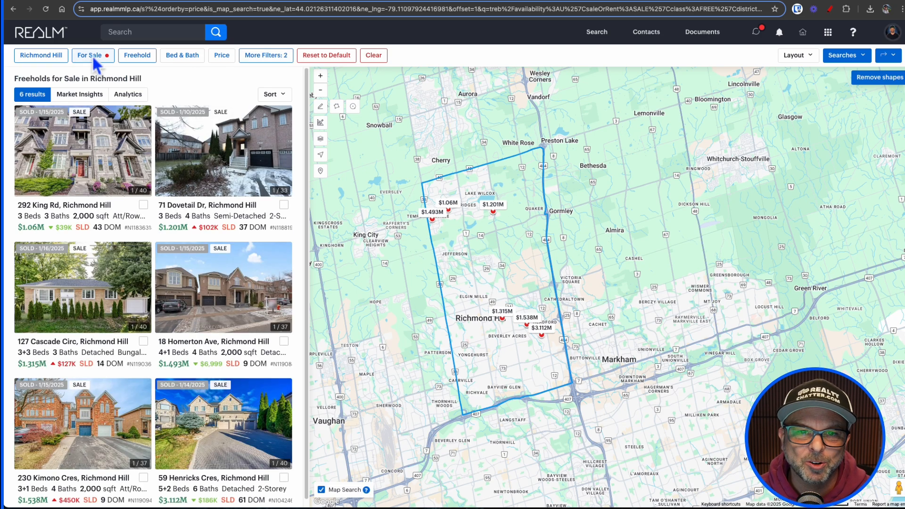
click(137, 58)
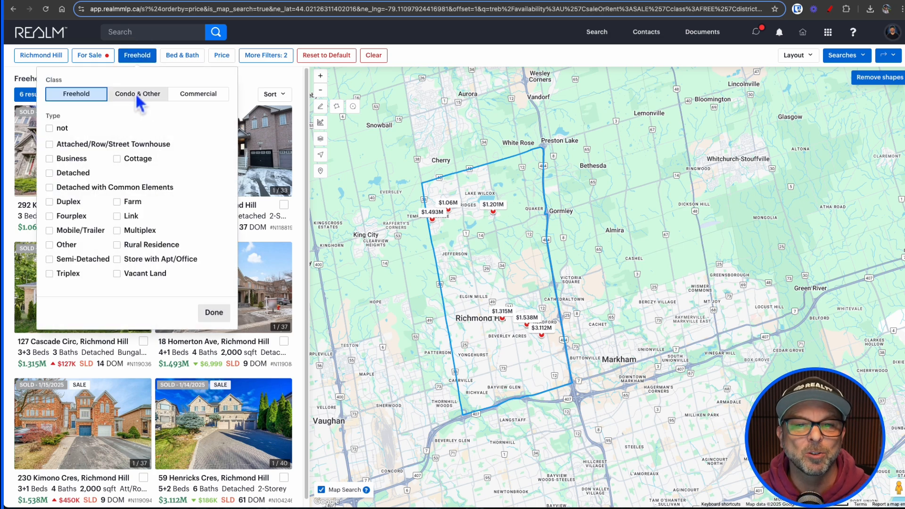
click(264, 83)
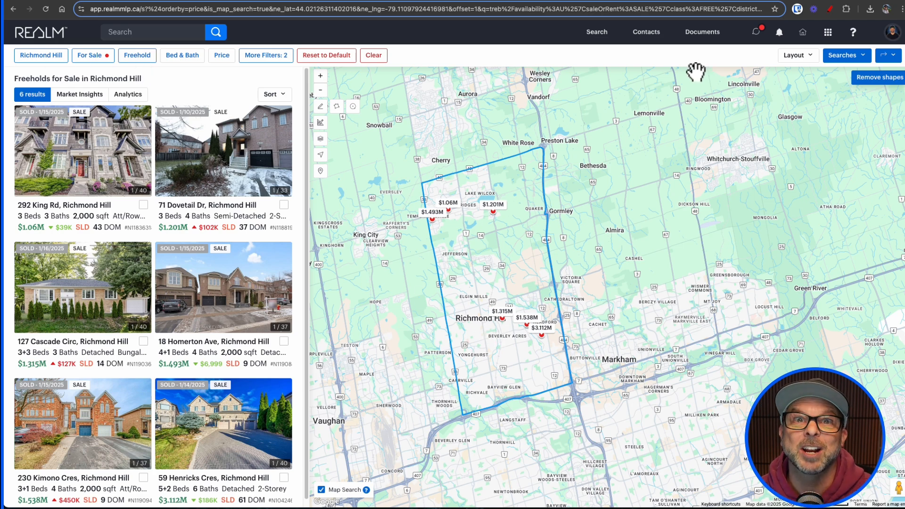
Step: Start saving the current search and name it "Richmond Hill Solds"
click(843, 65)
click(768, 85)
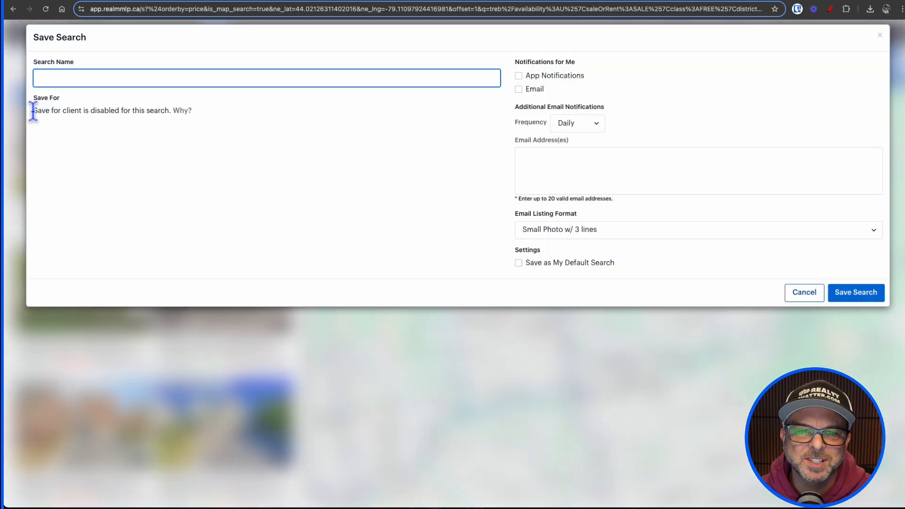
drag(33, 112, 200, 121)
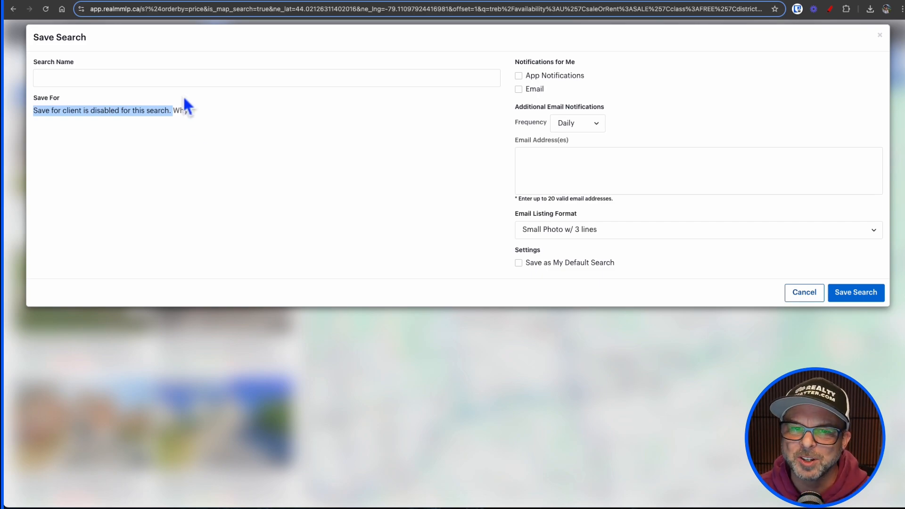
click(181, 77)
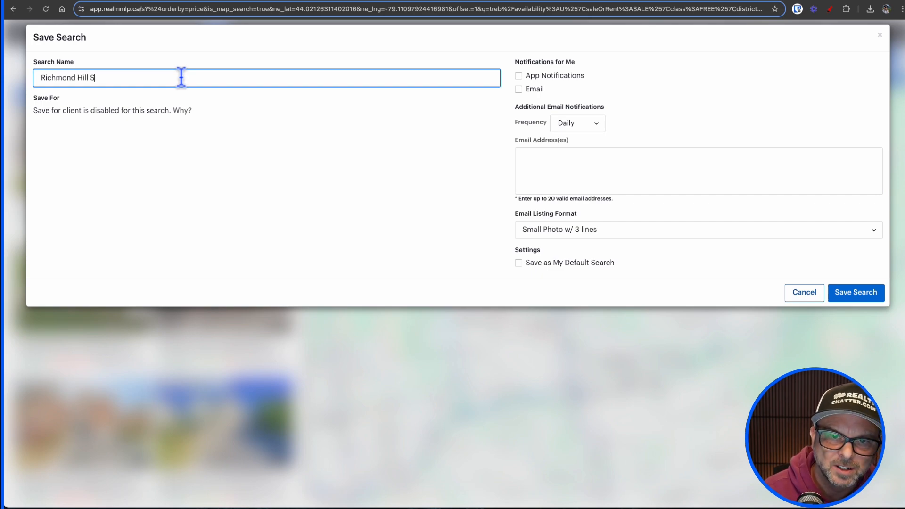
click(202, 150)
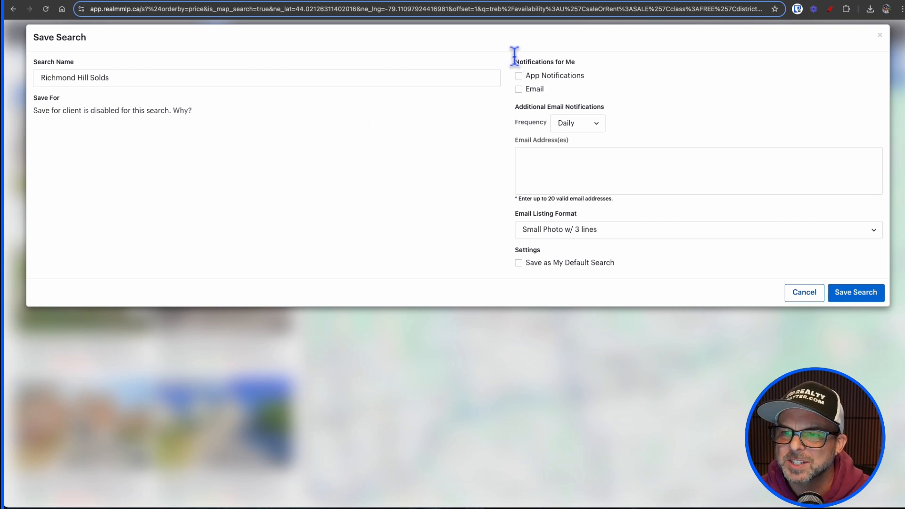
Step: Turn off app notifications for Richmond Hill Solds and enable e-mail notifications for oneself with the Real Time frequency
drag(516, 61, 579, 66)
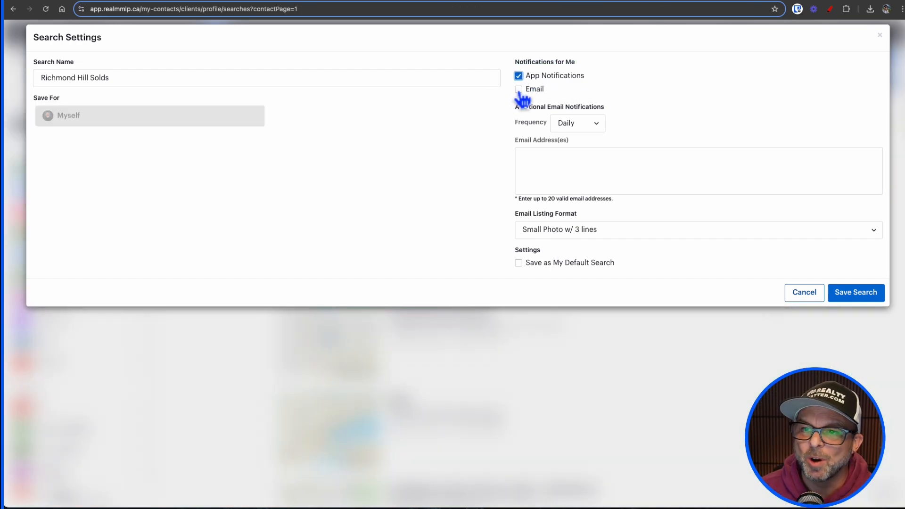
click(519, 88)
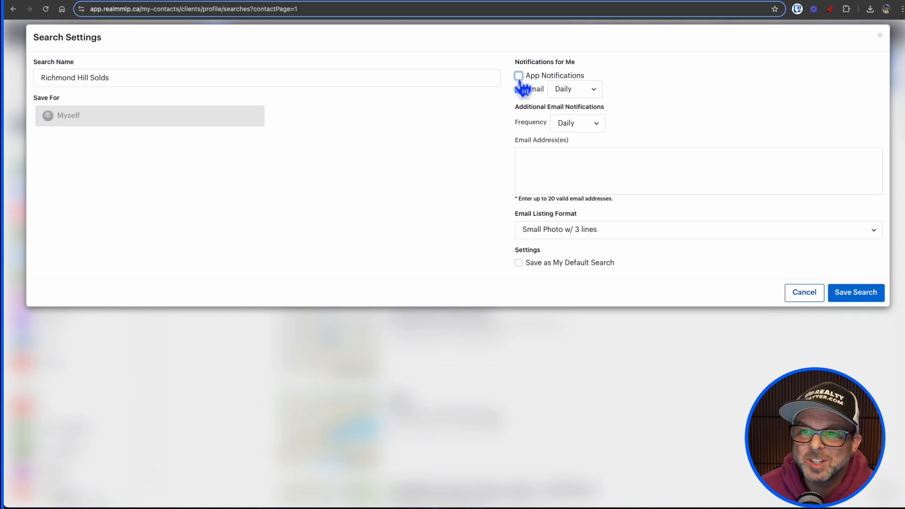
click(597, 94)
click(570, 101)
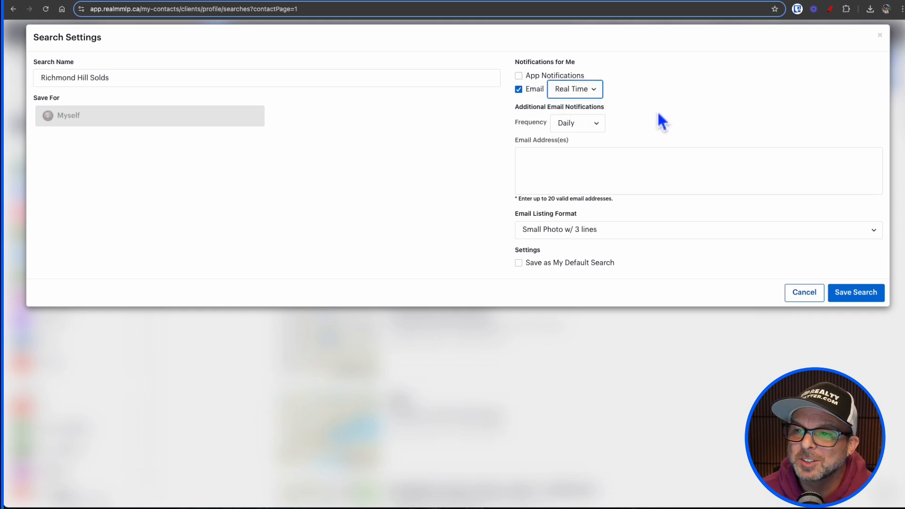
Step: Add the recipient's e-mail address to the additional email notifications and save the search
click(518, 118)
drag(518, 118, 603, 108)
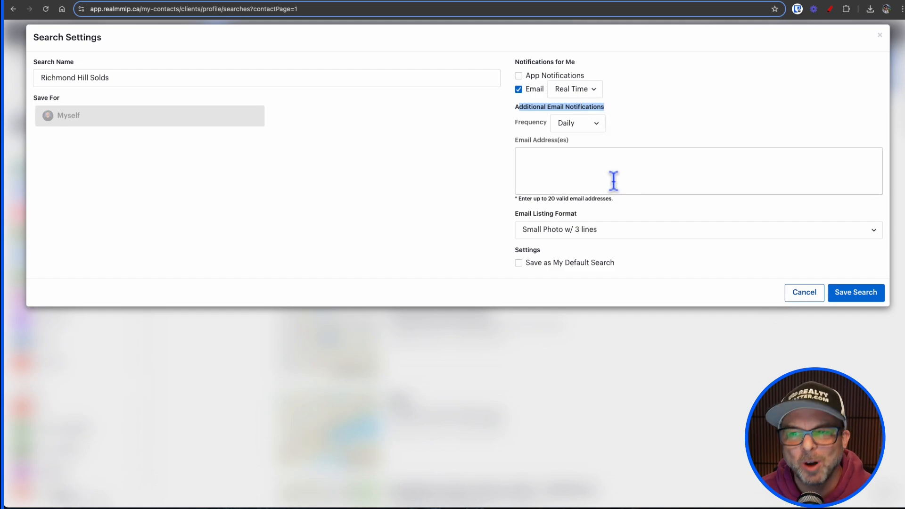
click(583, 171)
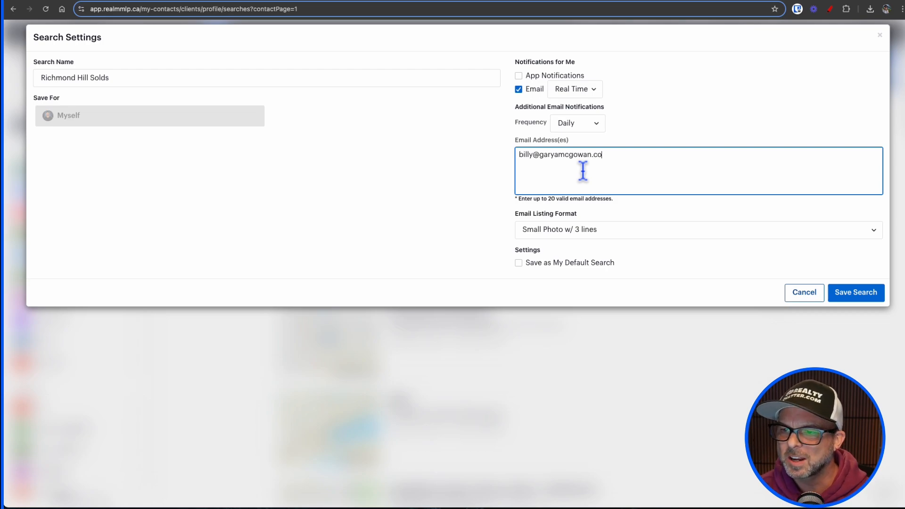
text(m)
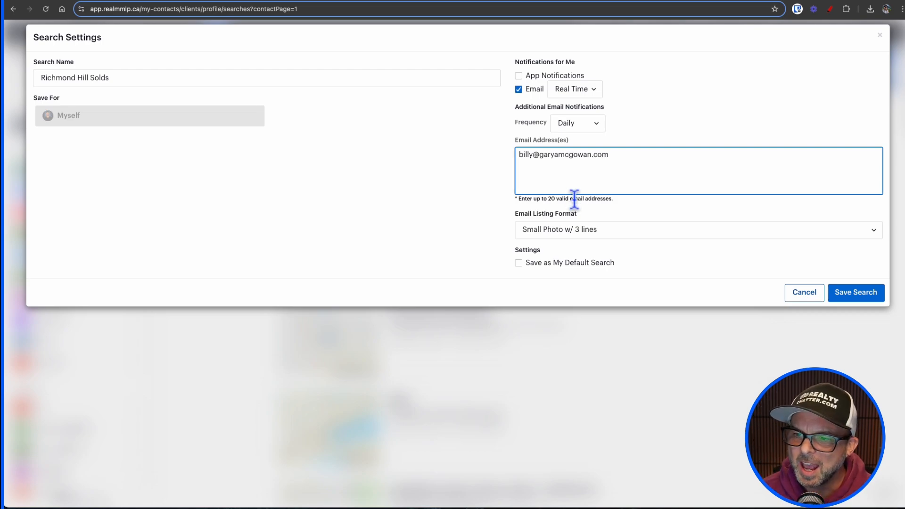
click(444, 203)
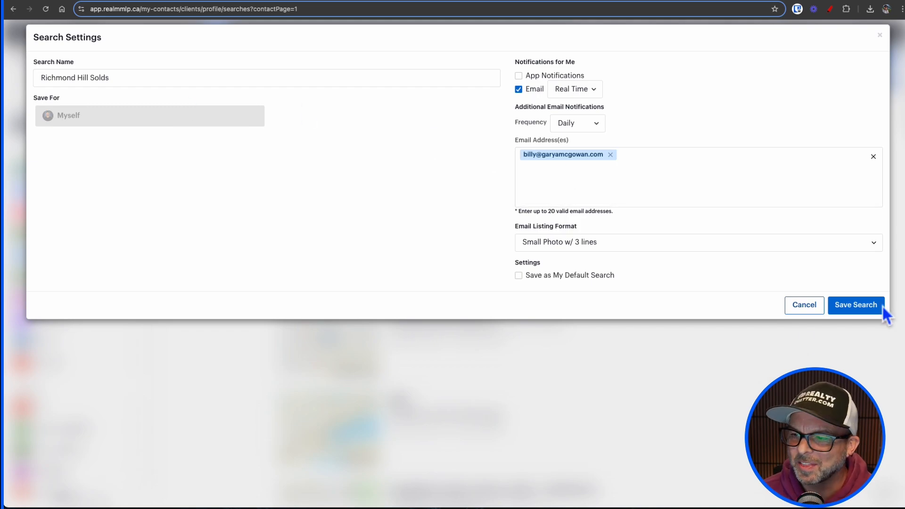
click(860, 307)
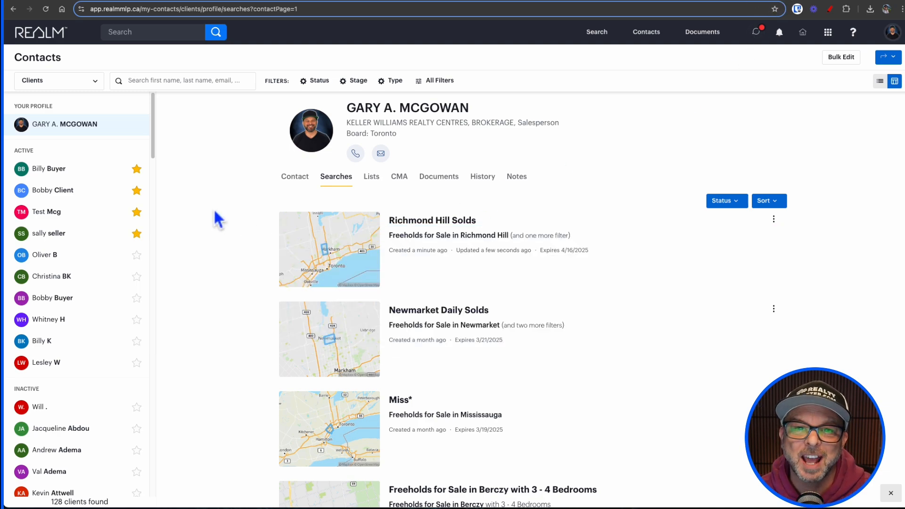
Step: View the dashboard, return to the saved searches in one's own contact profile, and check the Richmond Hill Solds results
click(48, 36)
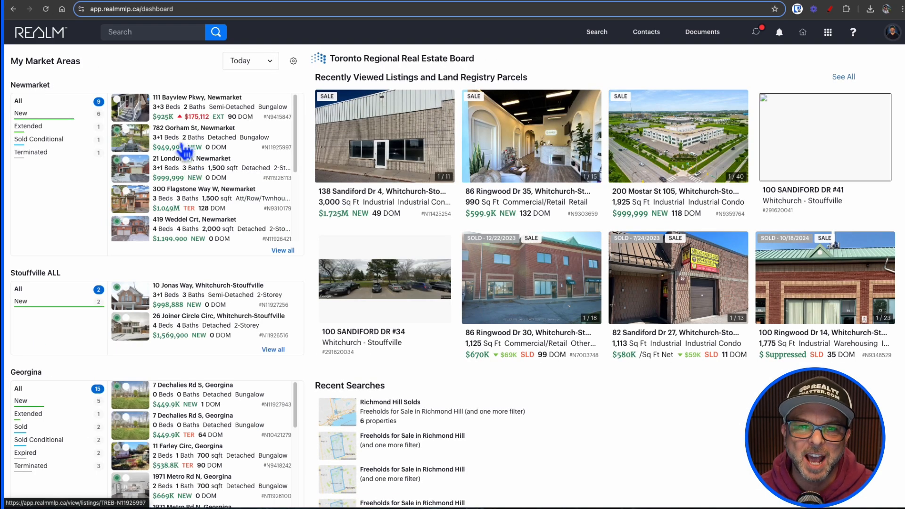
click(646, 41)
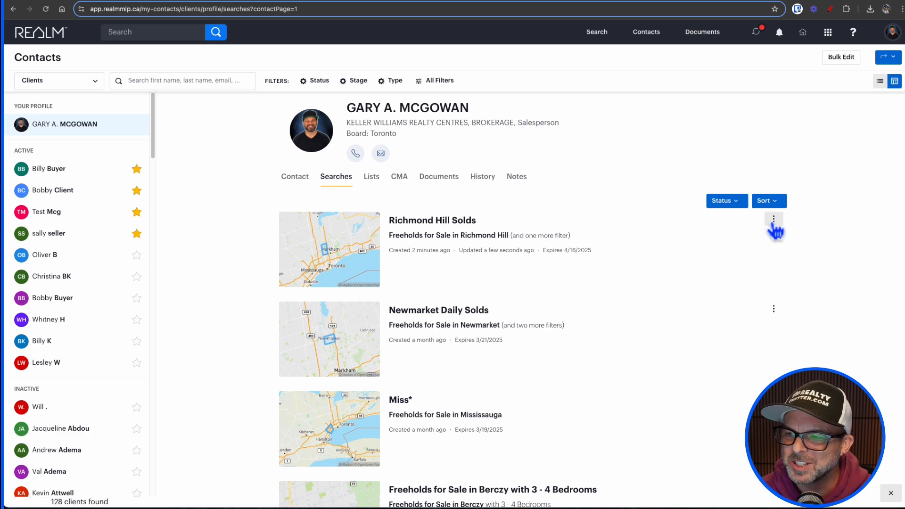
drag(771, 220, 825, 222)
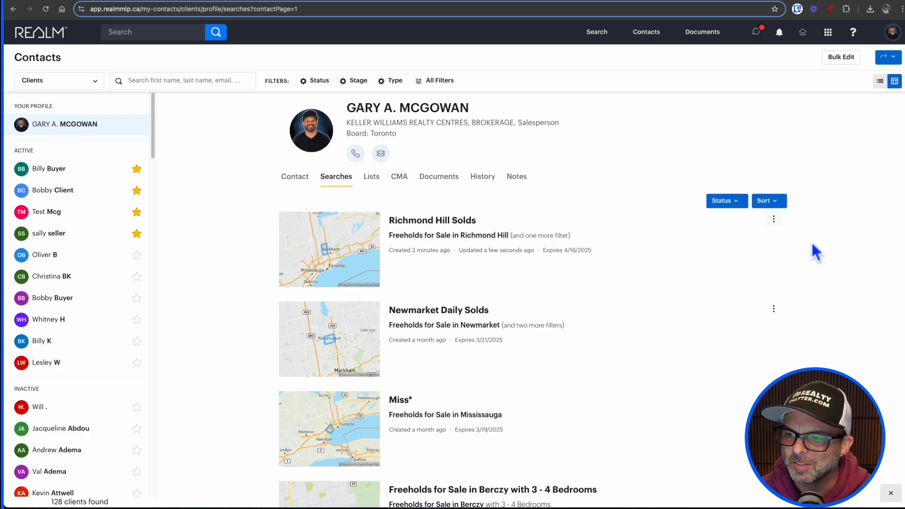
click(424, 230)
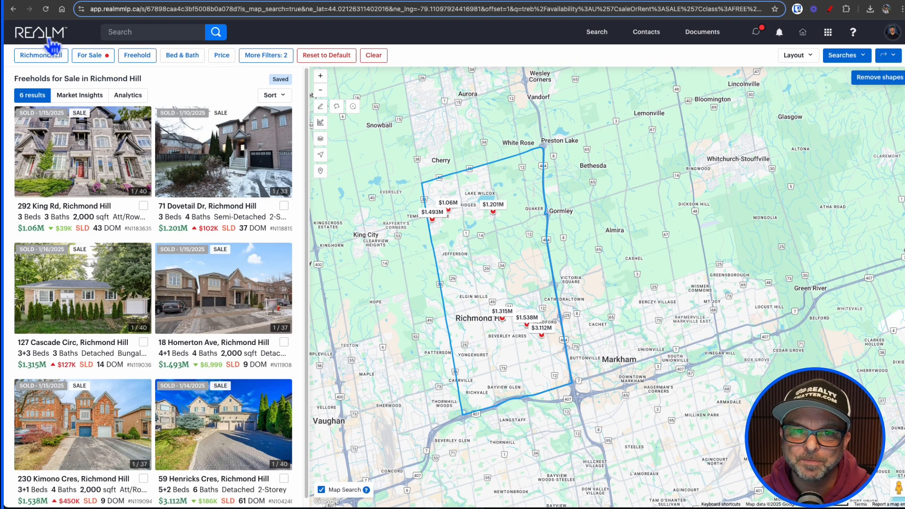
click(14, 9)
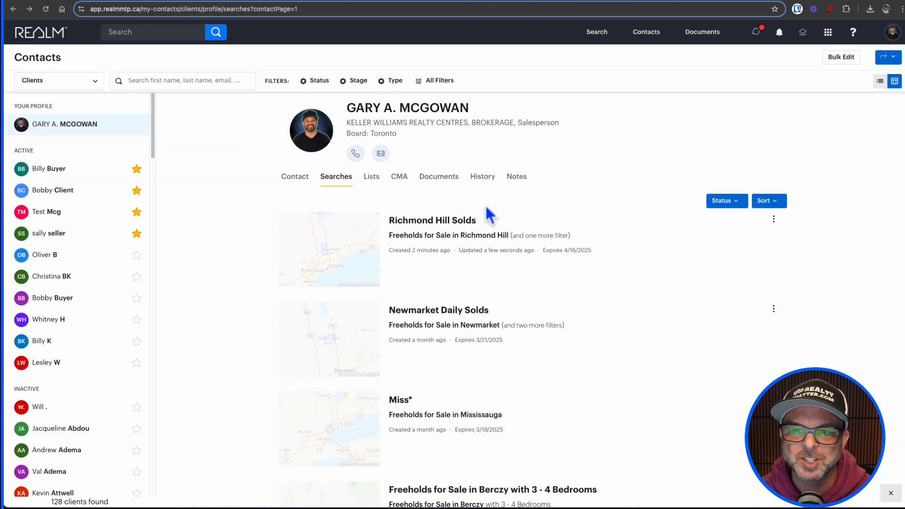
Step: Review the settings of the saved Richmond Hill Solds search and close them without saving
click(773, 221)
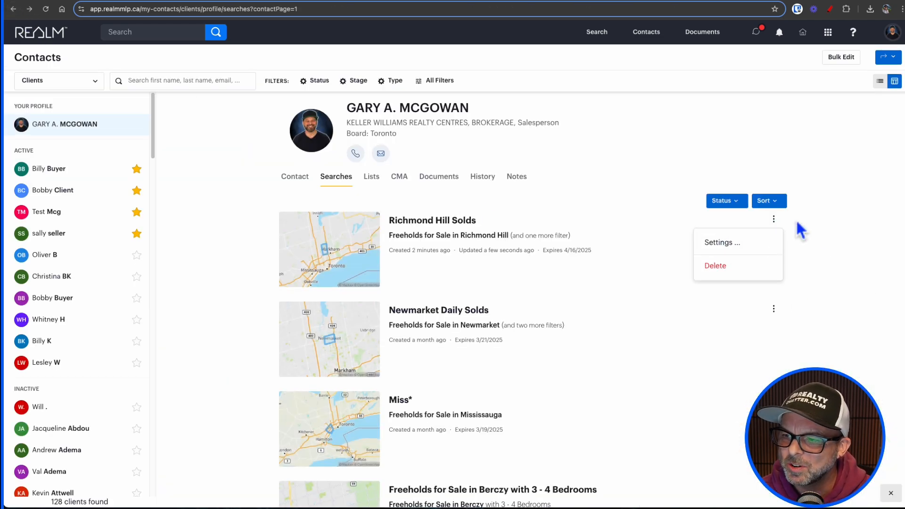
click(774, 220)
click(774, 221)
click(778, 242)
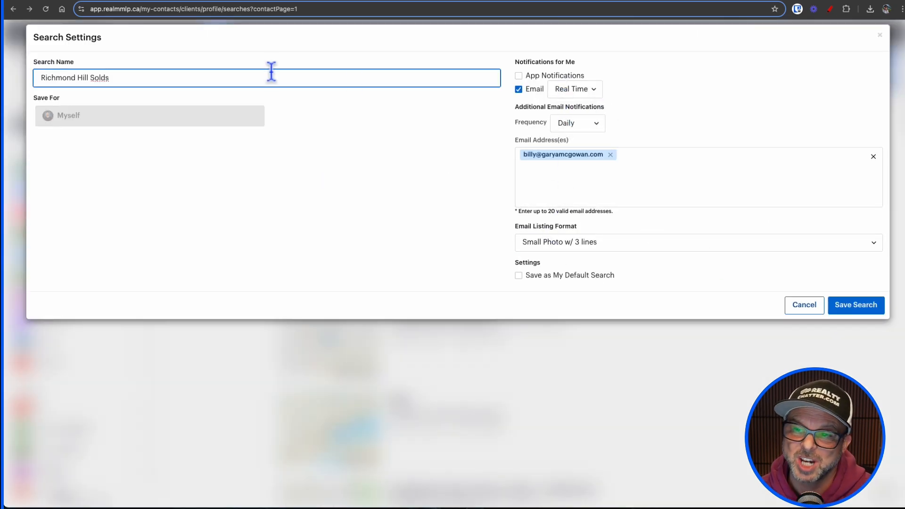
click(811, 312)
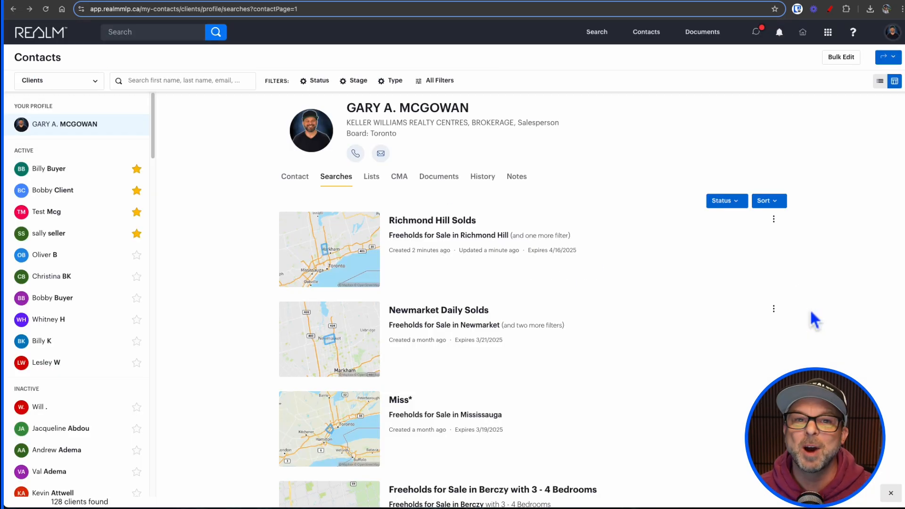